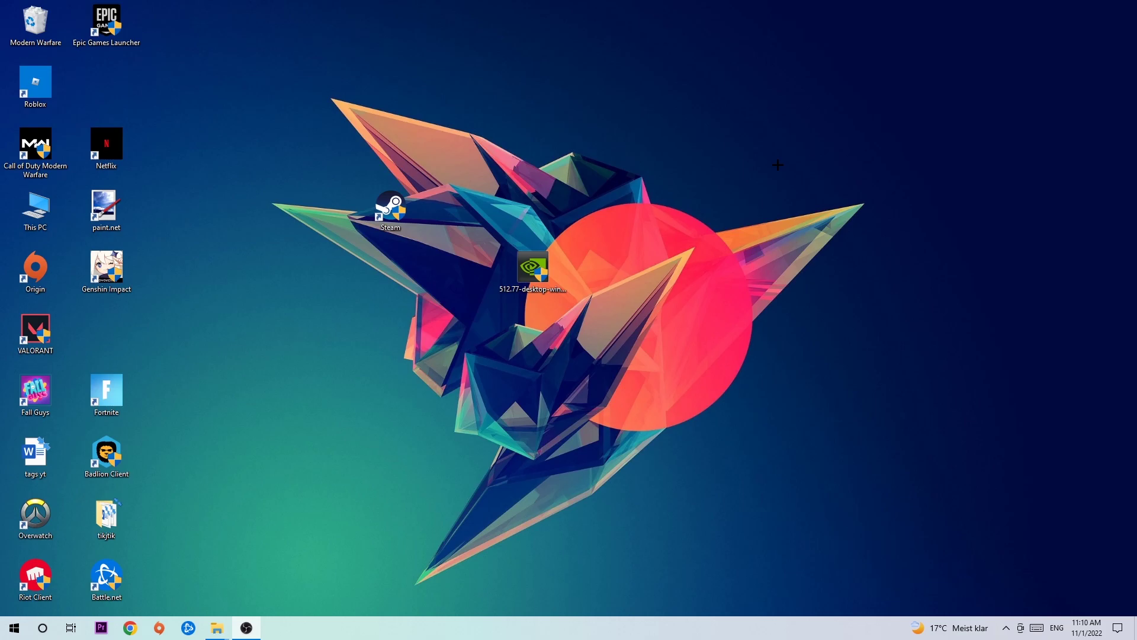
Open Task Manager and sort processes by CPU, then by GPU usage
right_click(491, 631)
click(535, 581)
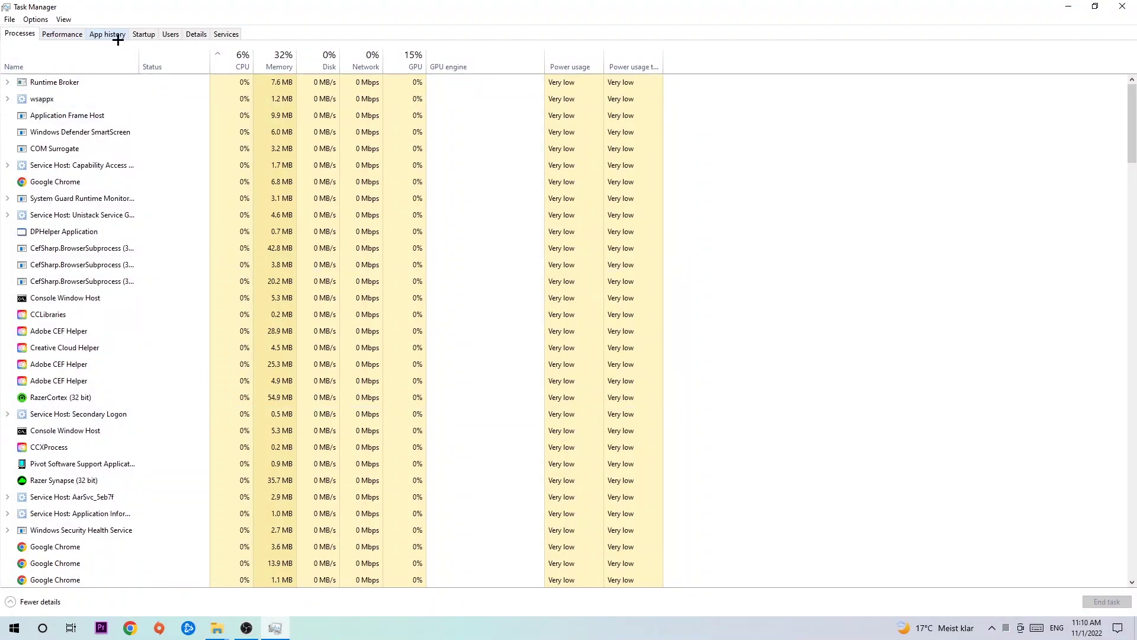
click(240, 55)
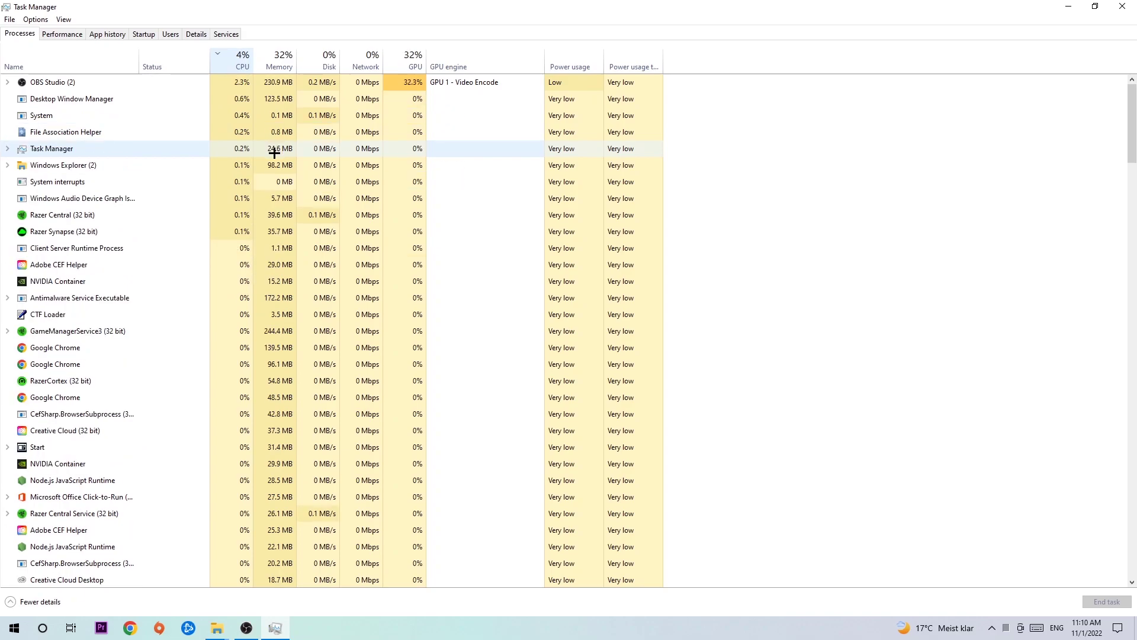
click(404, 60)
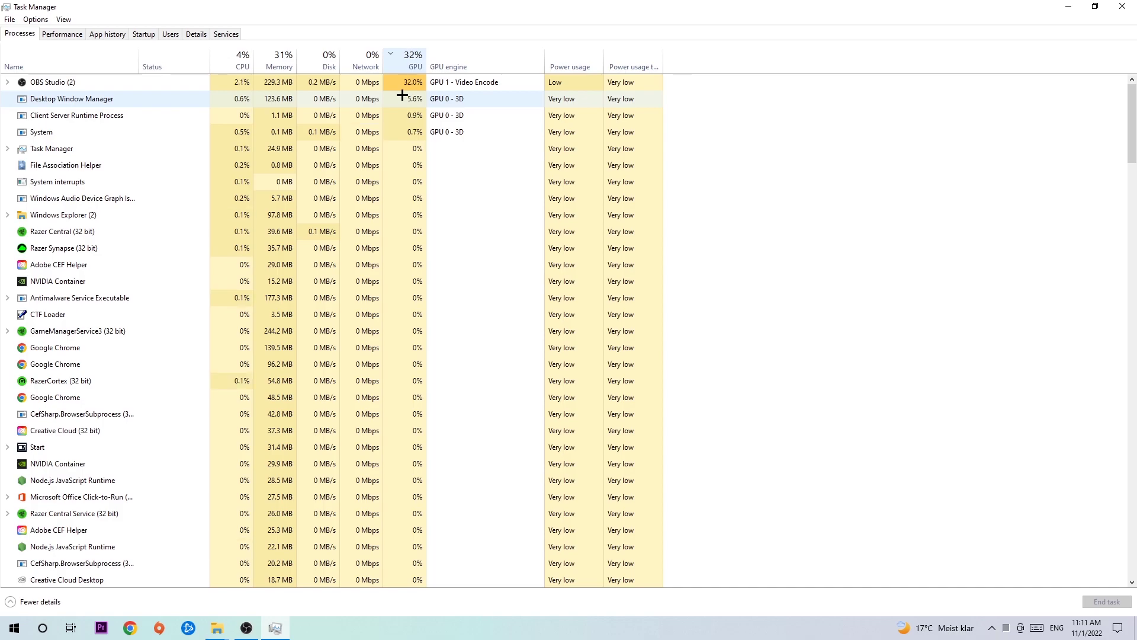
Bring up the actions for the top process, OBS Studio, dismiss them, and close Task Manager
right_click(411, 84)
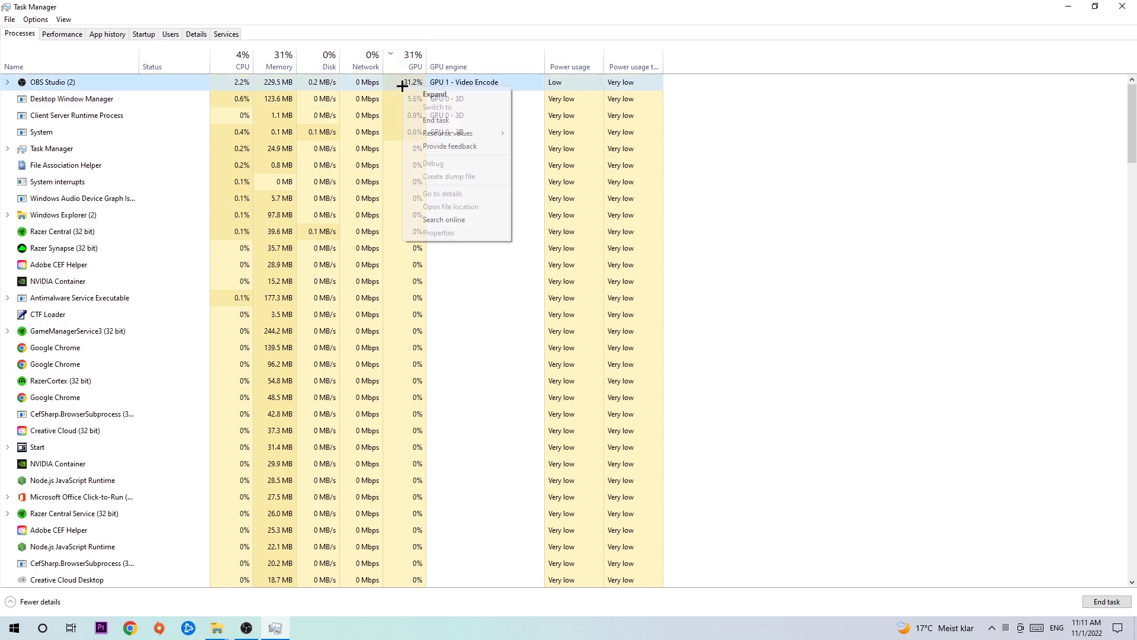
click(426, 9)
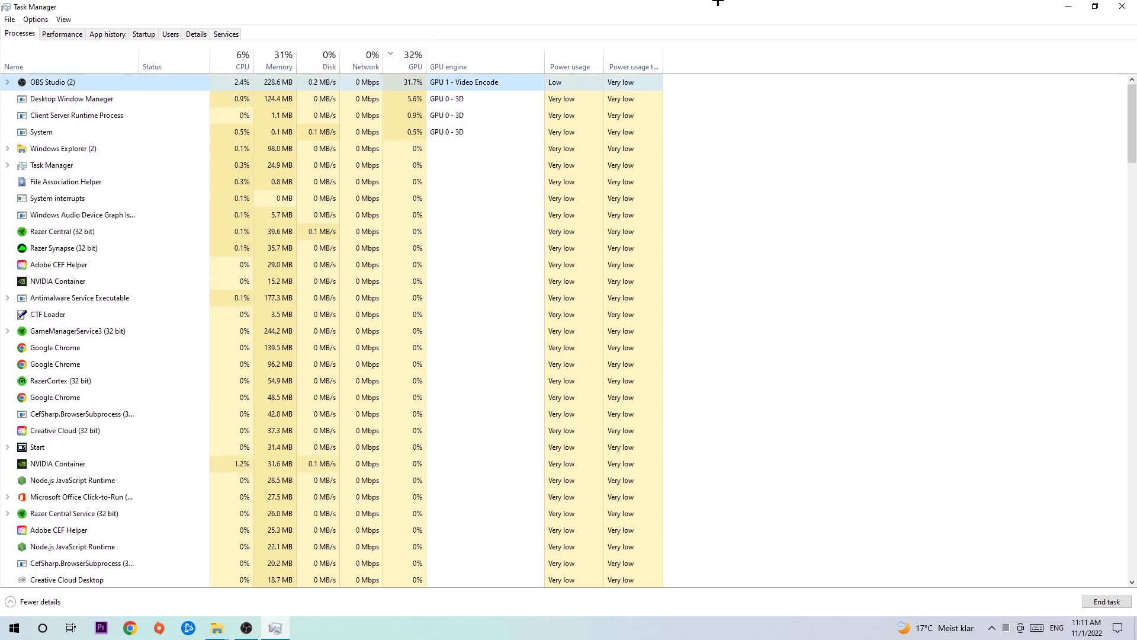
click(1123, 6)
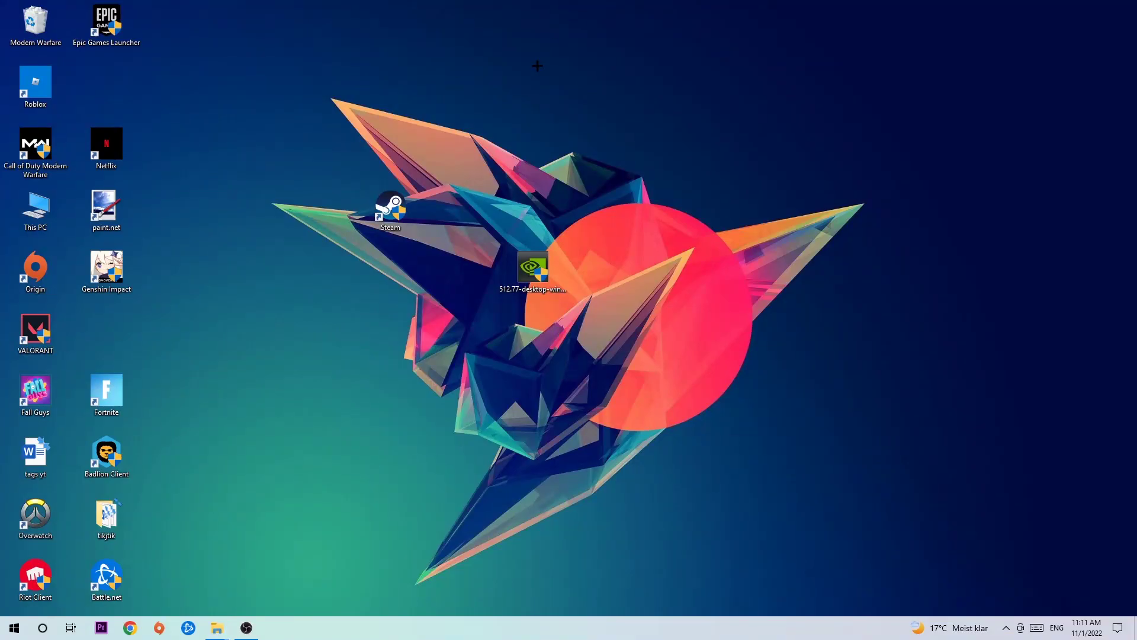
Go to Gaming in Windows Settings and confirm Xbox Game Bar is off
click(15, 627)
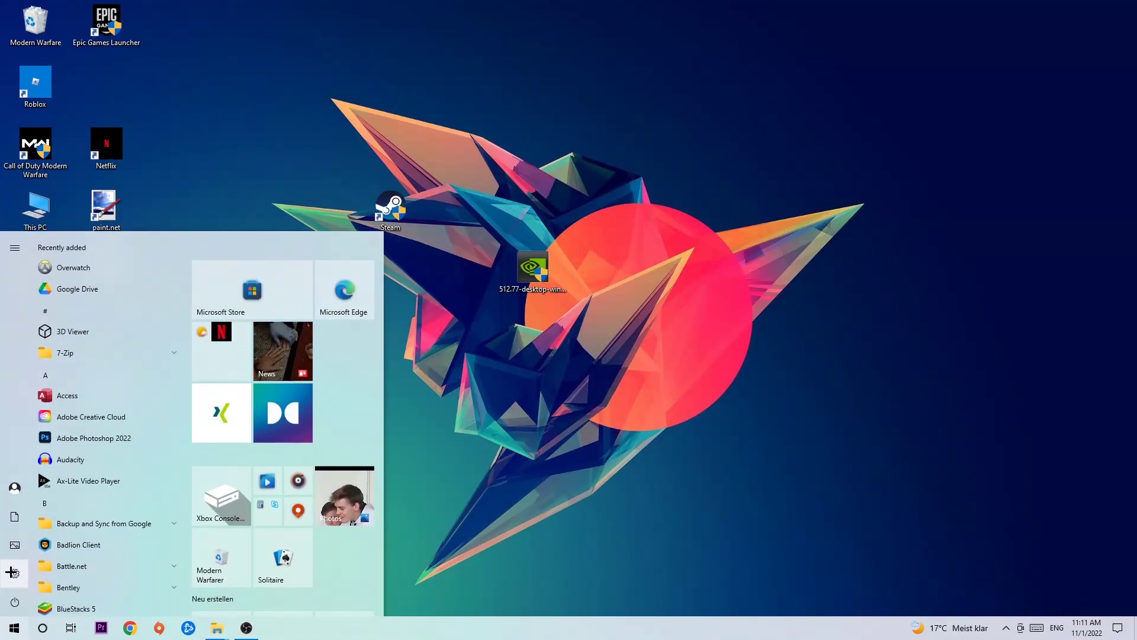
click(15, 577)
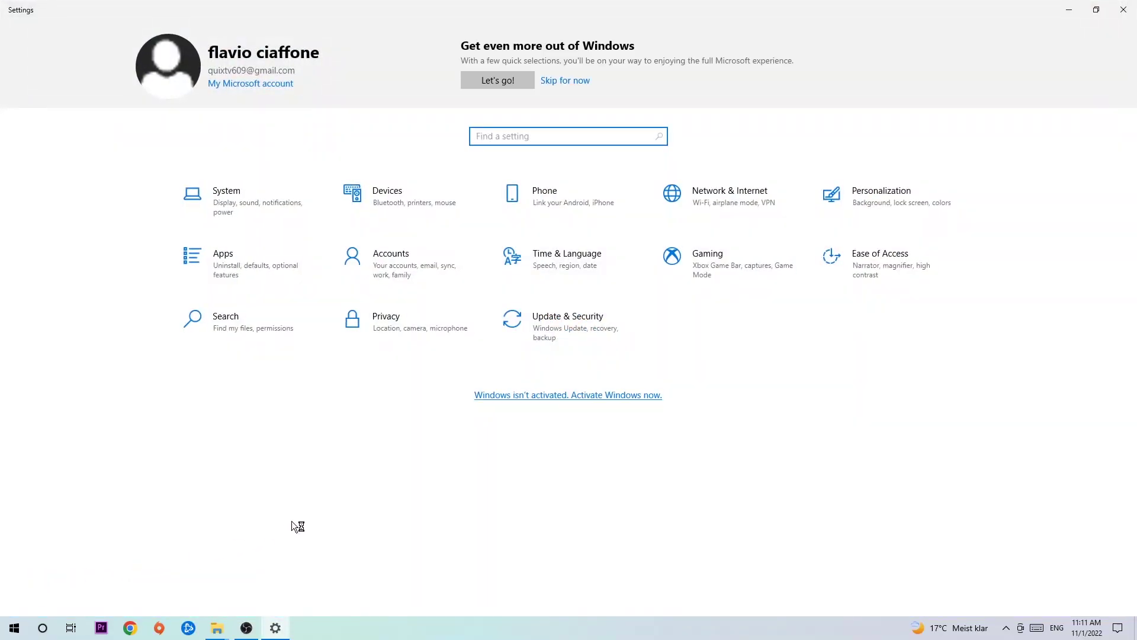
click(703, 248)
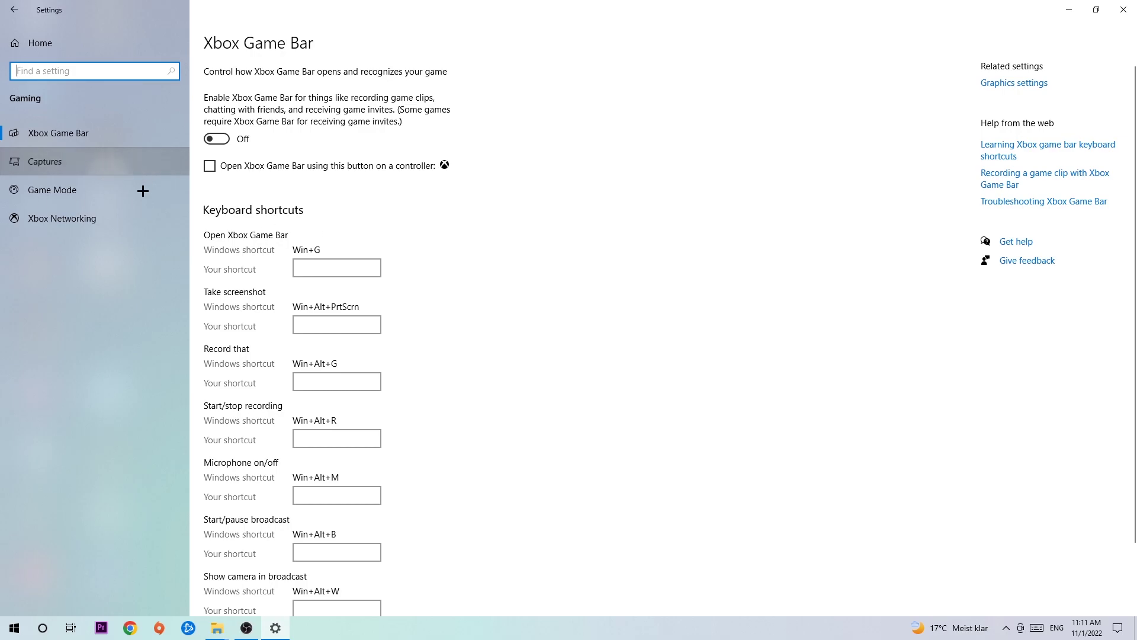
Leave Captures background recording off and confirm Game Mode is on
key(Return)
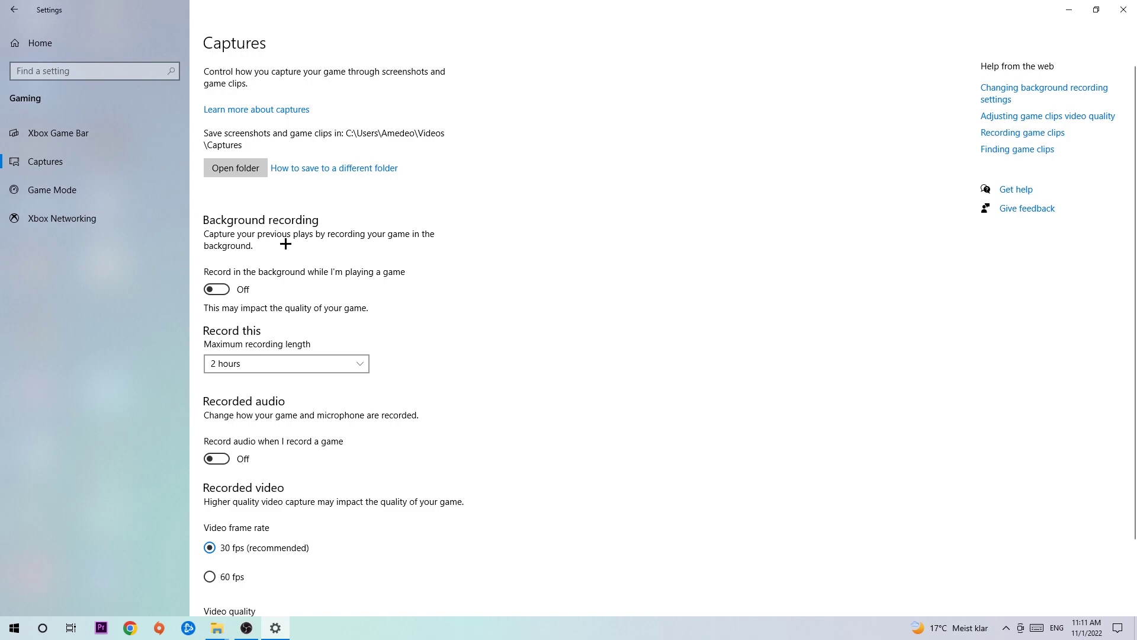
click(223, 291)
click(222, 291)
click(45, 190)
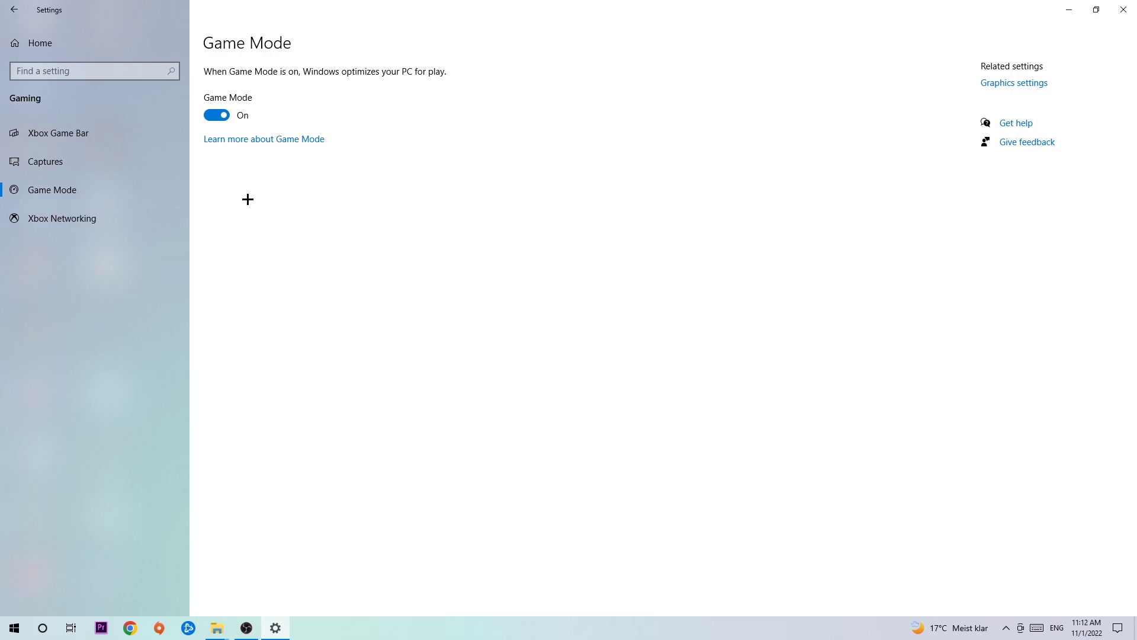
Confirm in Update & Security that Windows Update reports the PC up to date, then close Settings
click(14, 9)
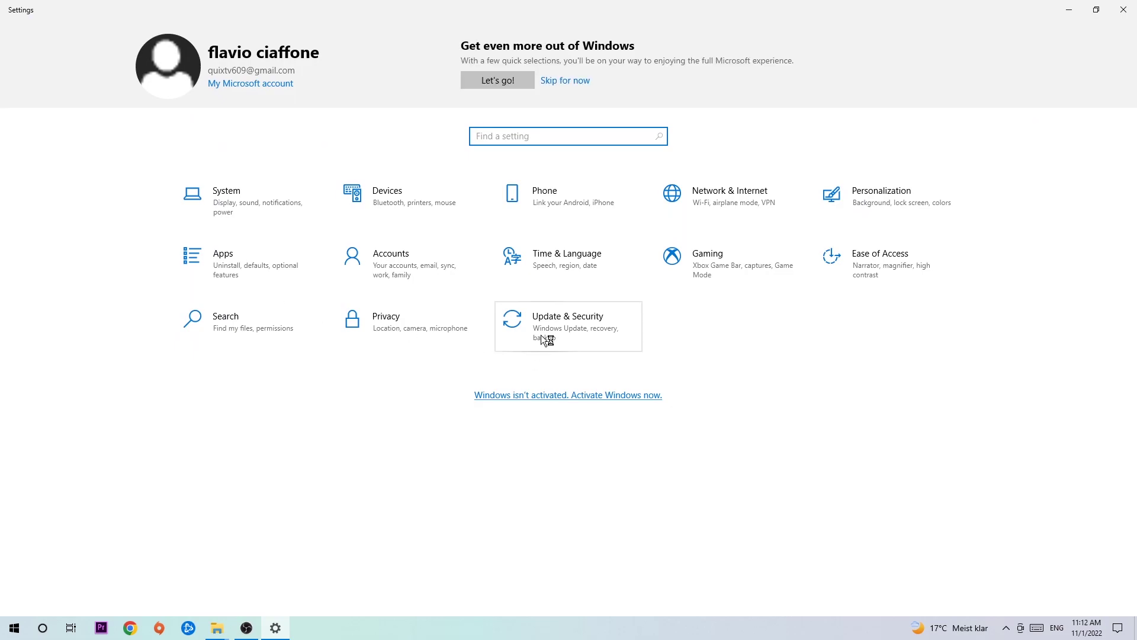
click(551, 318)
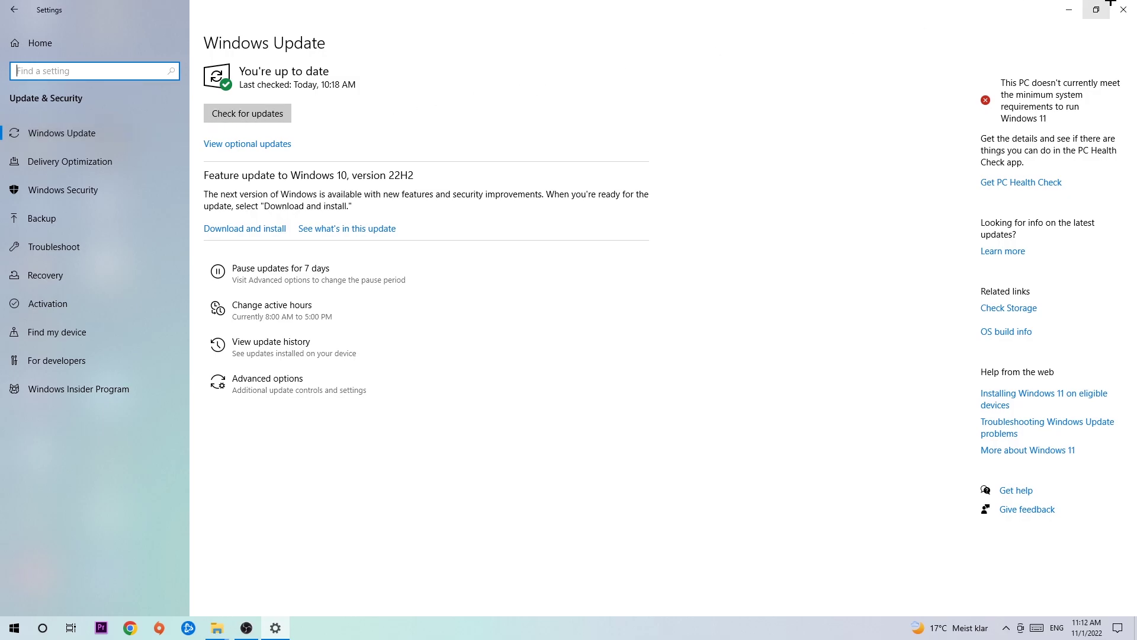
click(1123, 11)
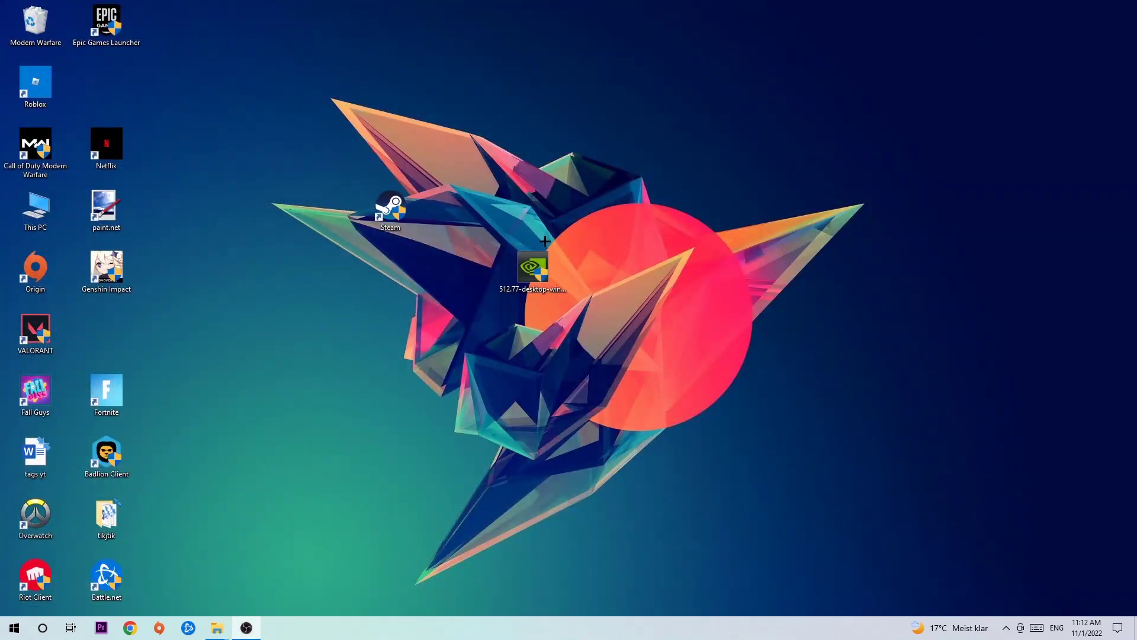
Move the NVIDIA 512.77 driver installer icon slightly lower on the desktop
mouse_move(533, 268)
mouse_down()
mouse_move(559, 287)
mouse_move(547, 316)
mouse_up()
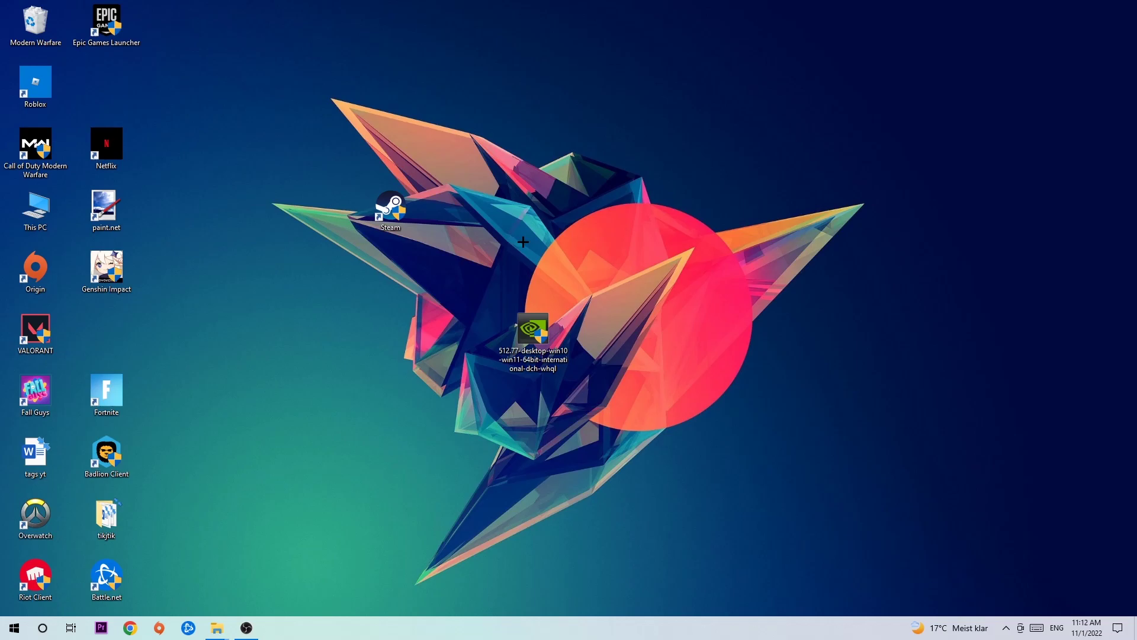